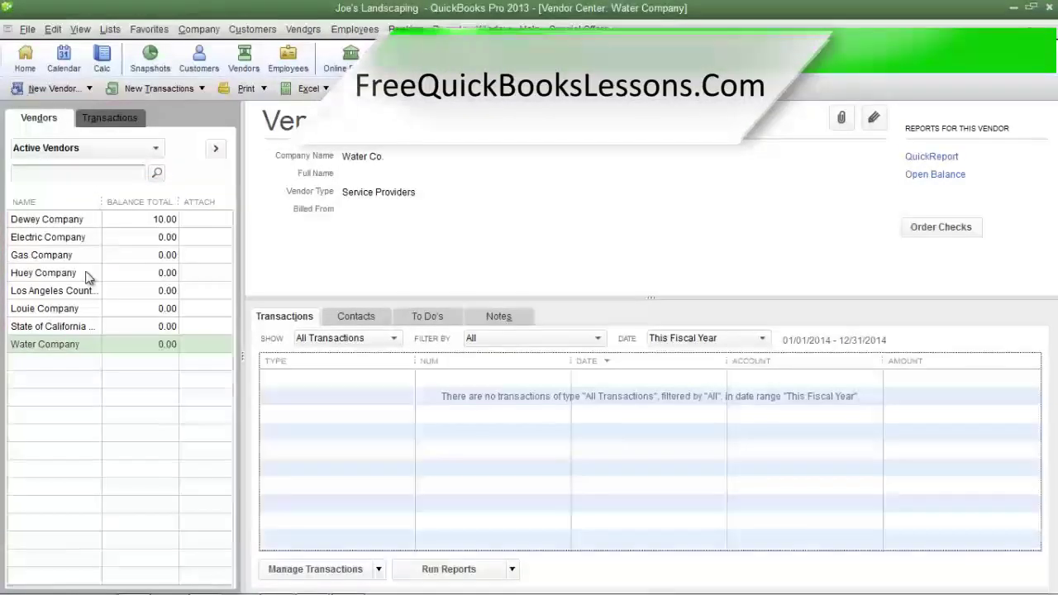
Check Huey Company's available vendor types on Additional Info, leaving its type blank
{"action": "double_click", "coordinate": [87, 274]}
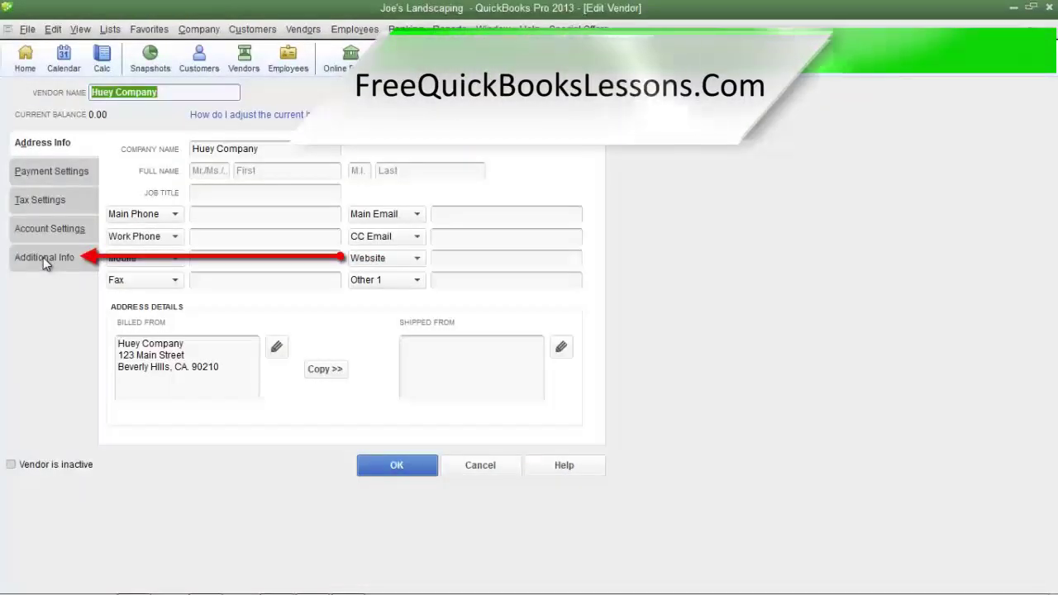
{"action": "left_click", "coordinate": [43, 257]}
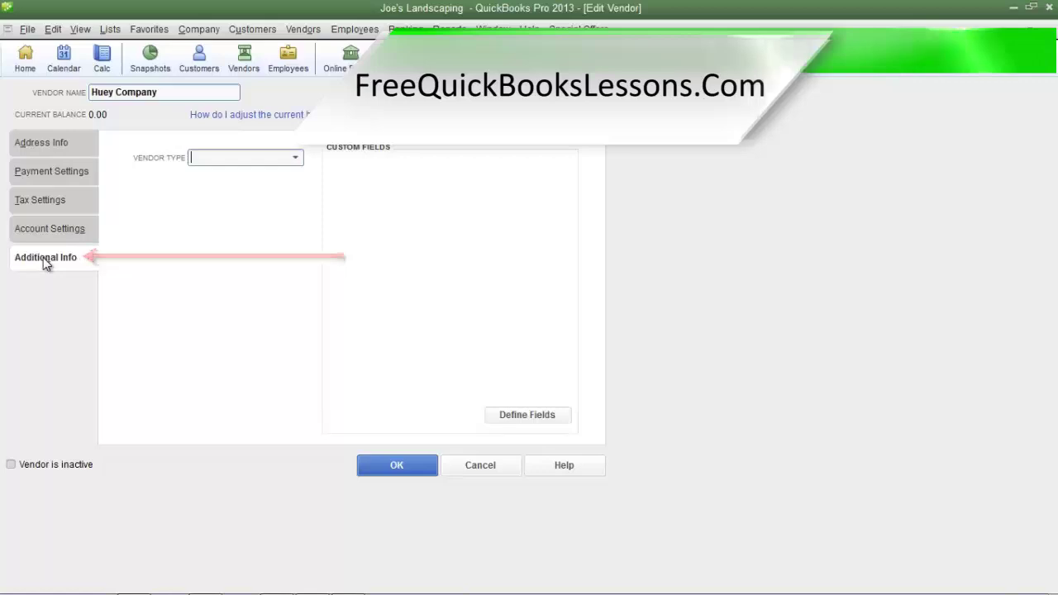
{"action": "left_click", "coordinate": [295, 160]}
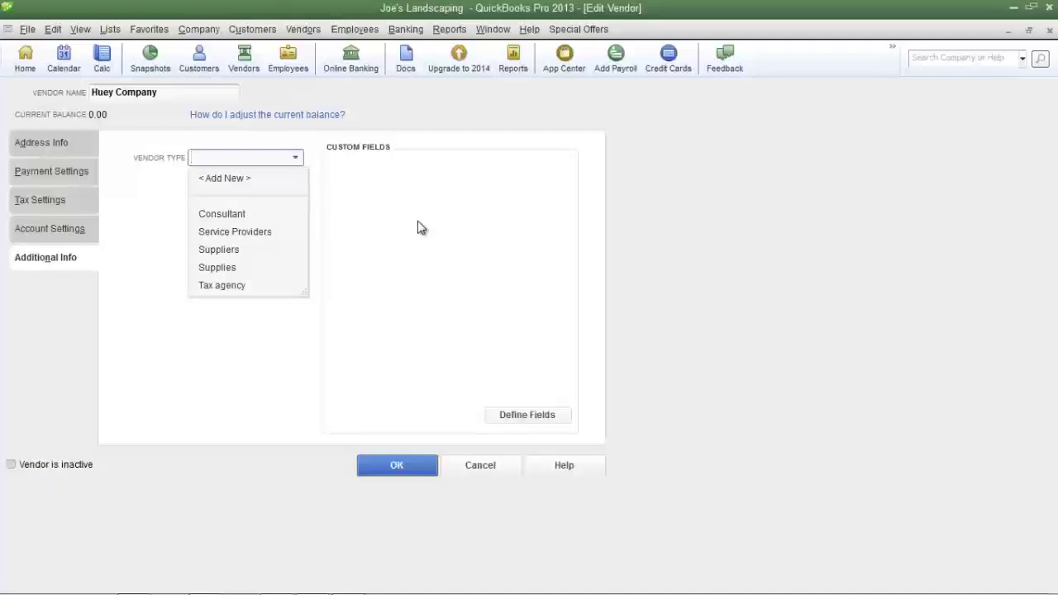
{"action": "key", "text": "Escape"}
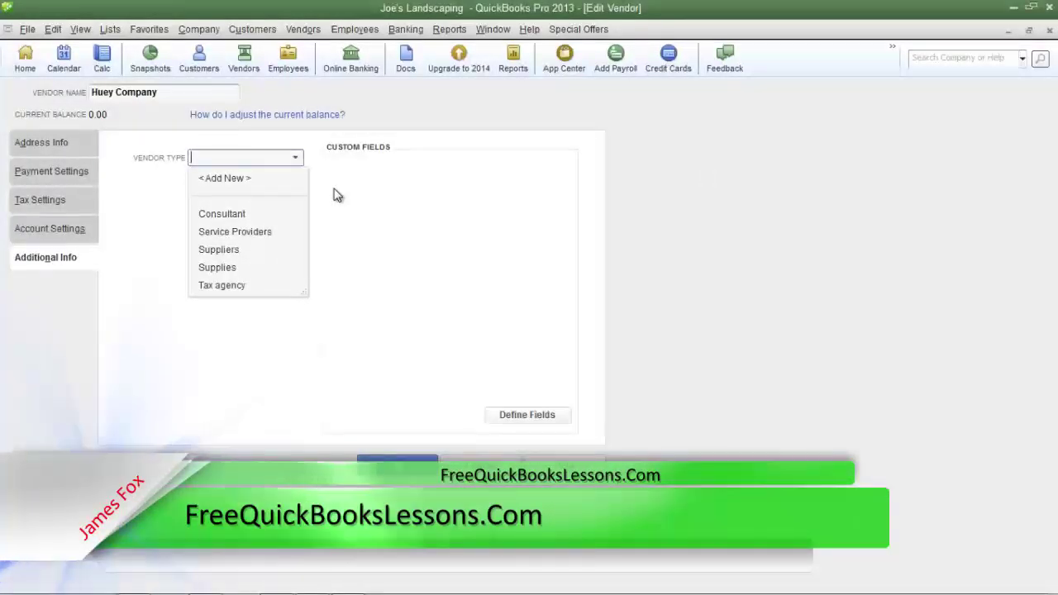
{"action": "left_click", "coordinate": [338, 195]}
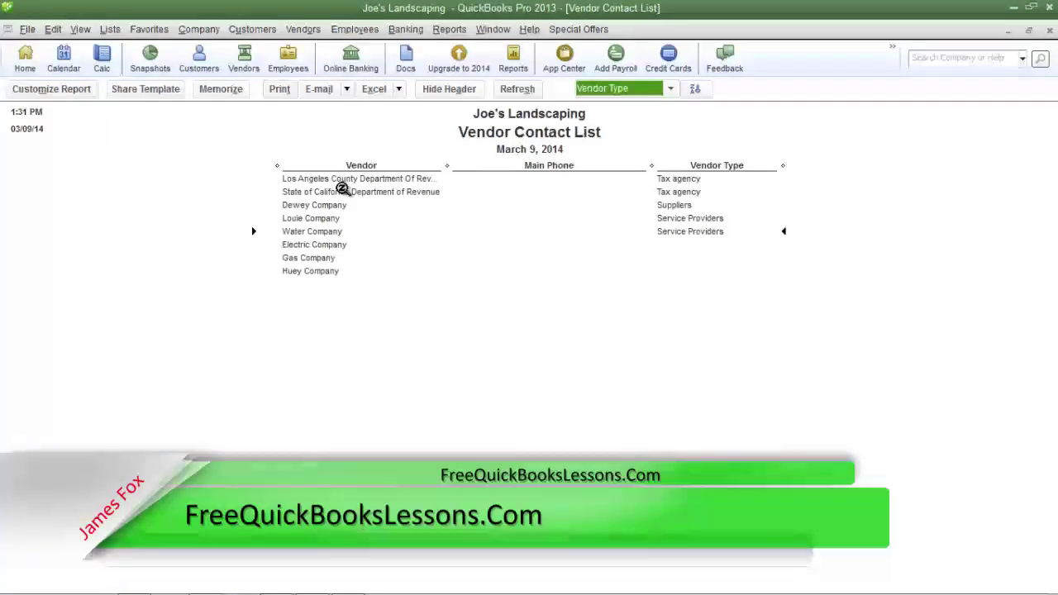
Open the Vendor Type List under Lists > Customer & Vendor Profile Lists
{"action": "left_click", "coordinate": [110, 29]}
{"action": "mouse_move", "coordinate": [159, 153]}
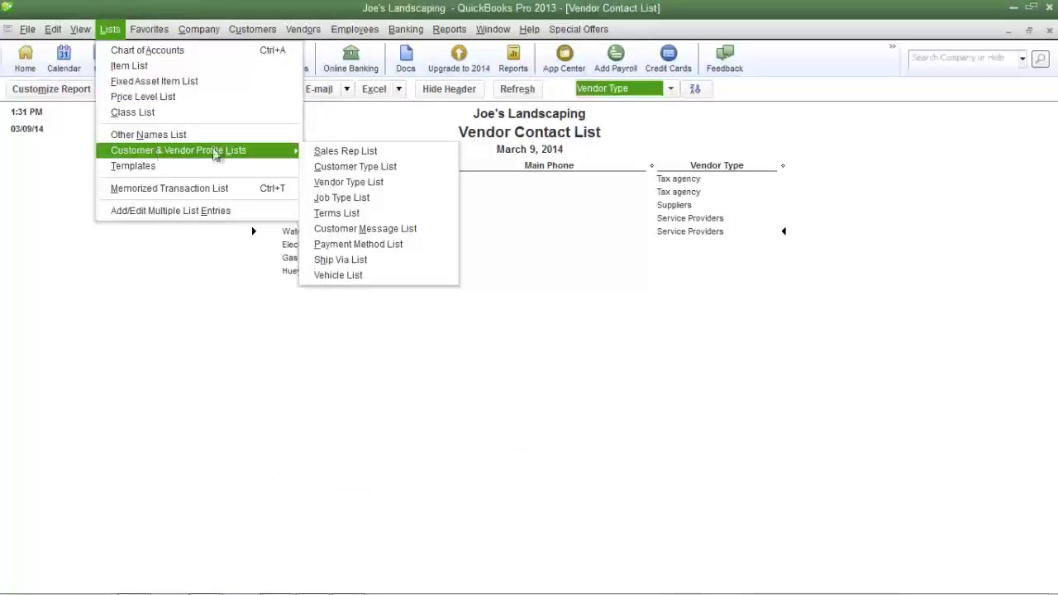
{"action": "left_click", "coordinate": [330, 182]}
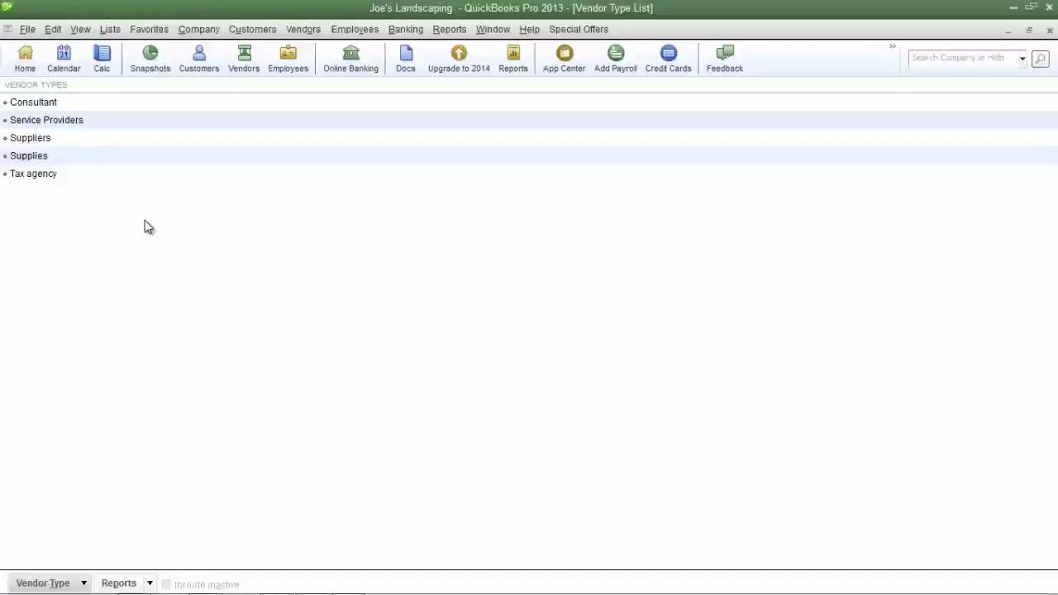
Create a new vendor type named 'Flowers'
{"action": "left_click", "coordinate": [60, 583]}
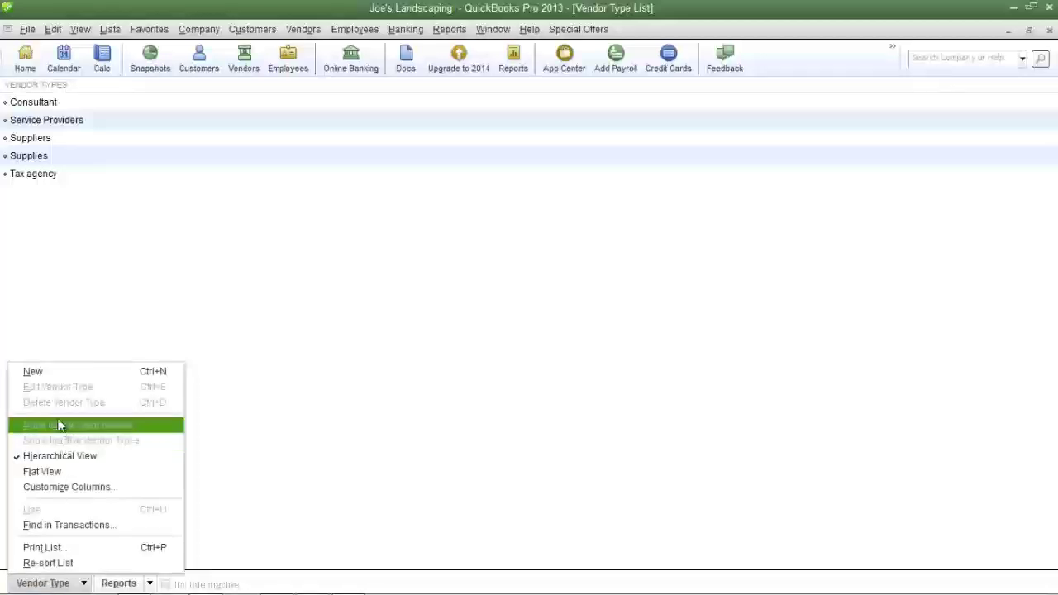
{"action": "left_click", "coordinate": [54, 380]}
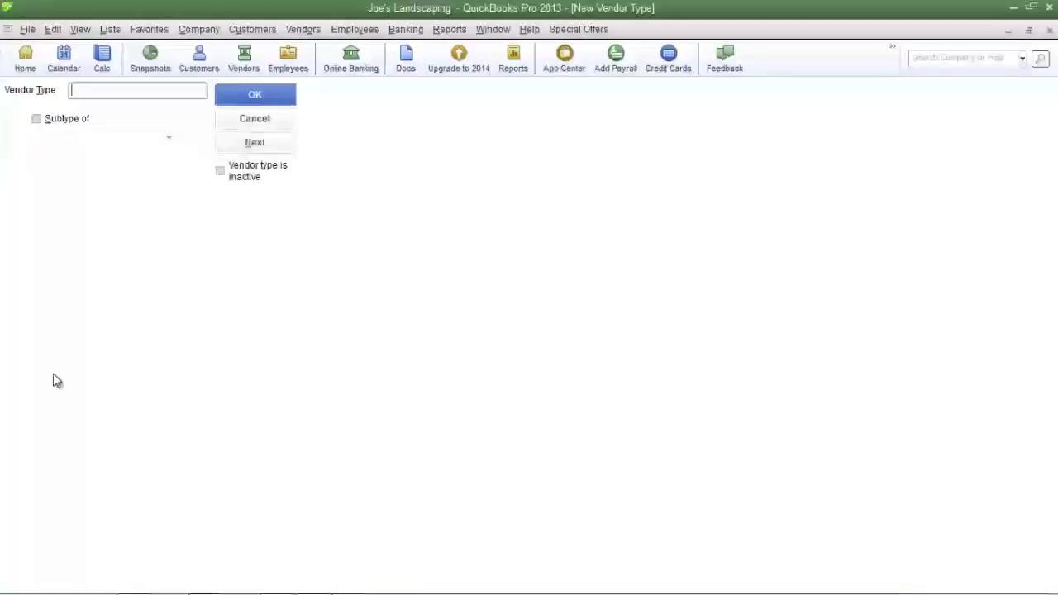
{"action": "type", "text": "F"}
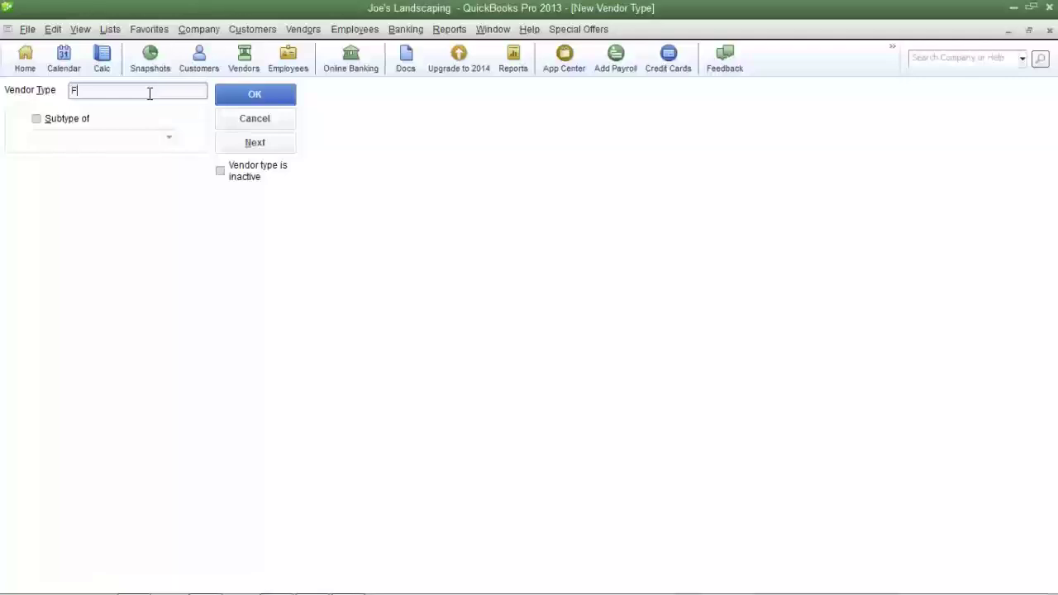
{"action": "type", "text": "lowers"}
{"action": "left_click", "coordinate": [245, 103]}
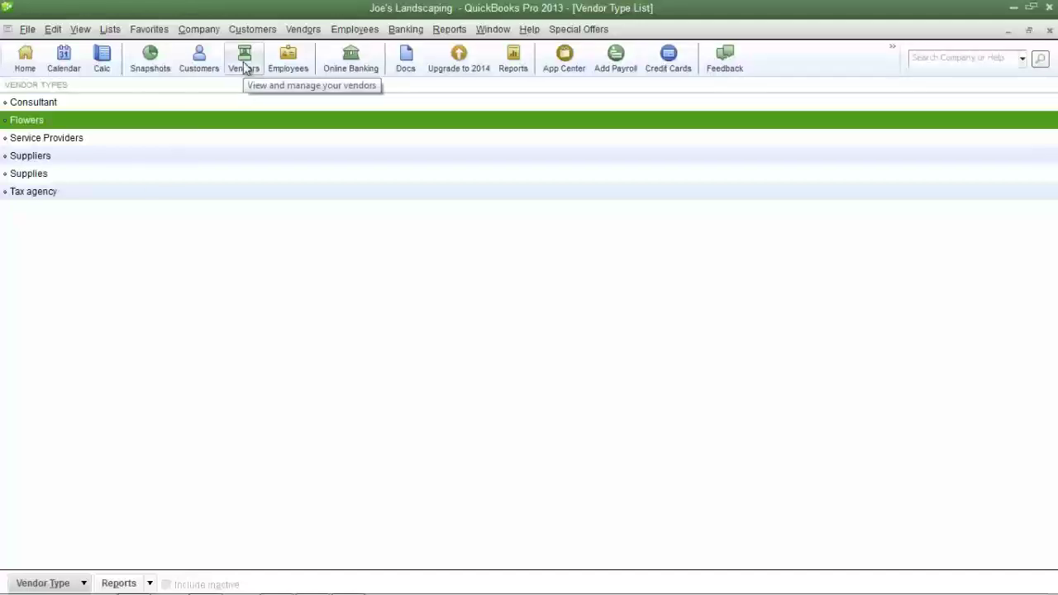
In the Vendor Center, set Dewey Company's vendor type to Flowers and save
{"action": "left_click", "coordinate": [299, 31]}
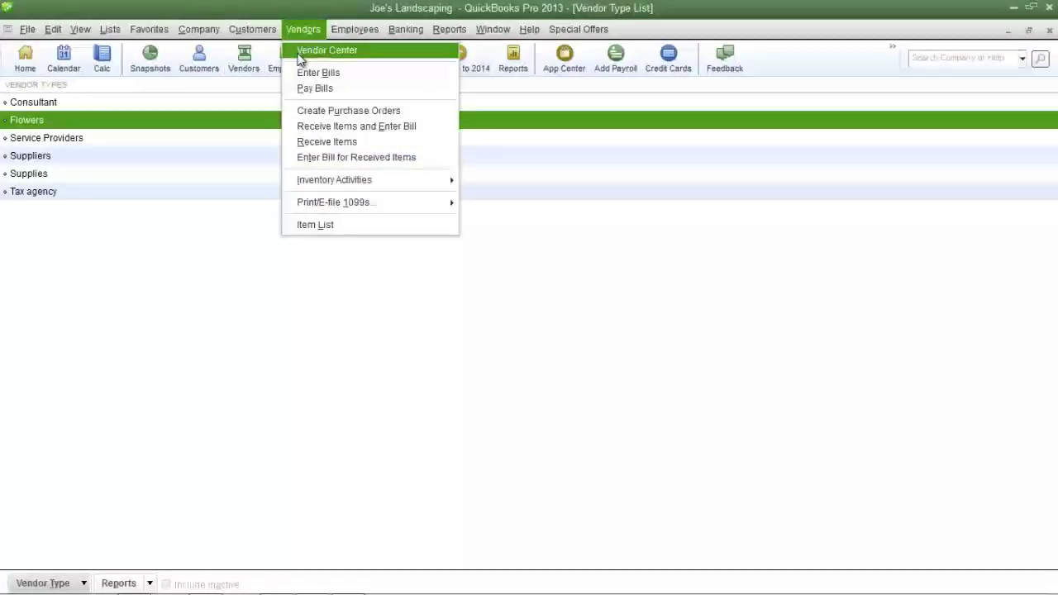
{"action": "left_click", "coordinate": [299, 56]}
{"action": "left_click", "coordinate": [51, 218]}
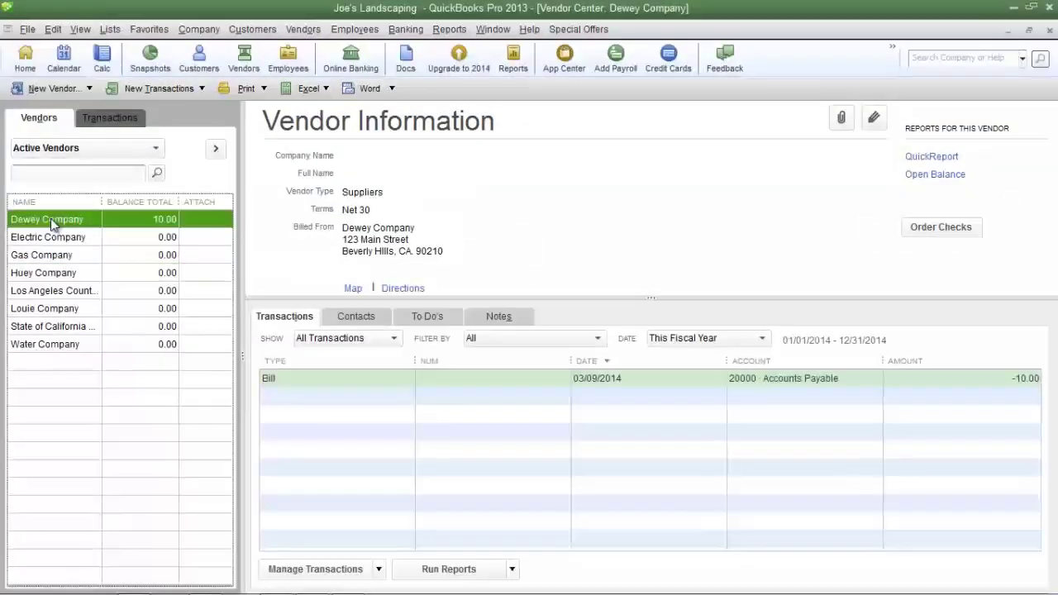
{"action": "double_click", "coordinate": [50, 218]}
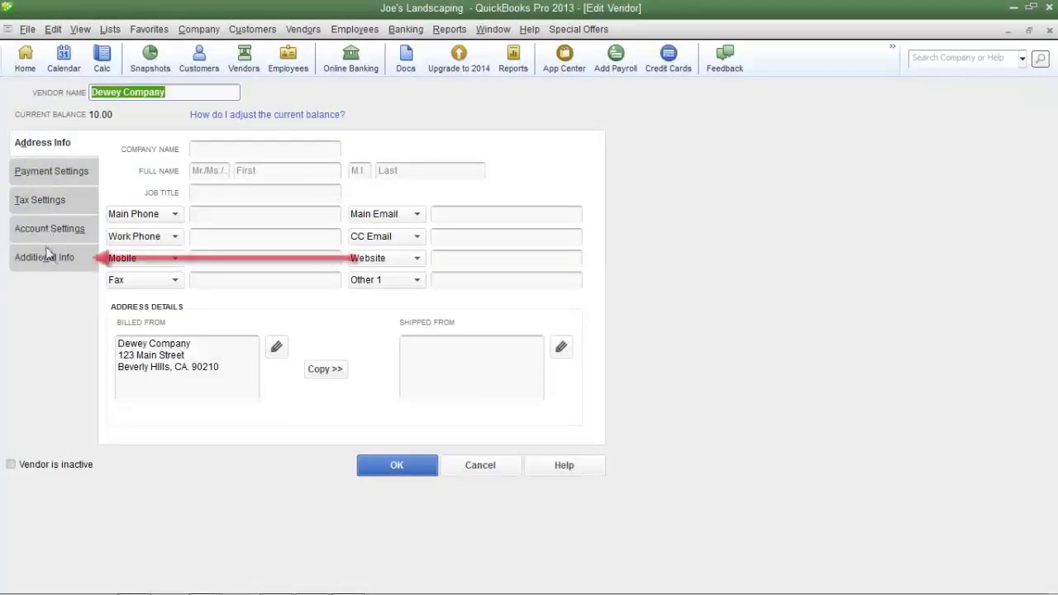
{"action": "left_click", "coordinate": [47, 261]}
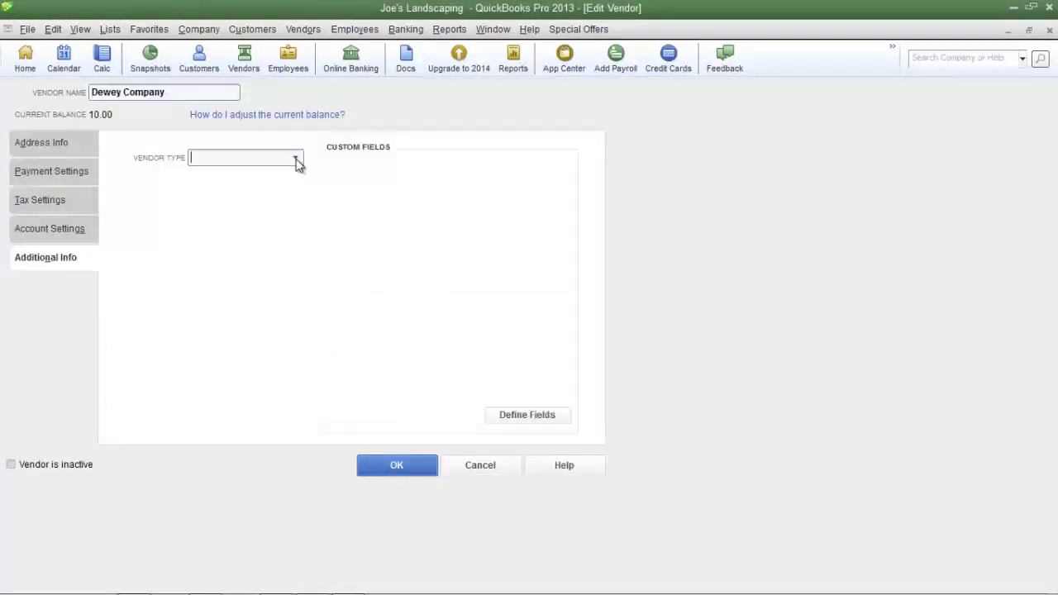
{"action": "left_click", "coordinate": [296, 159]}
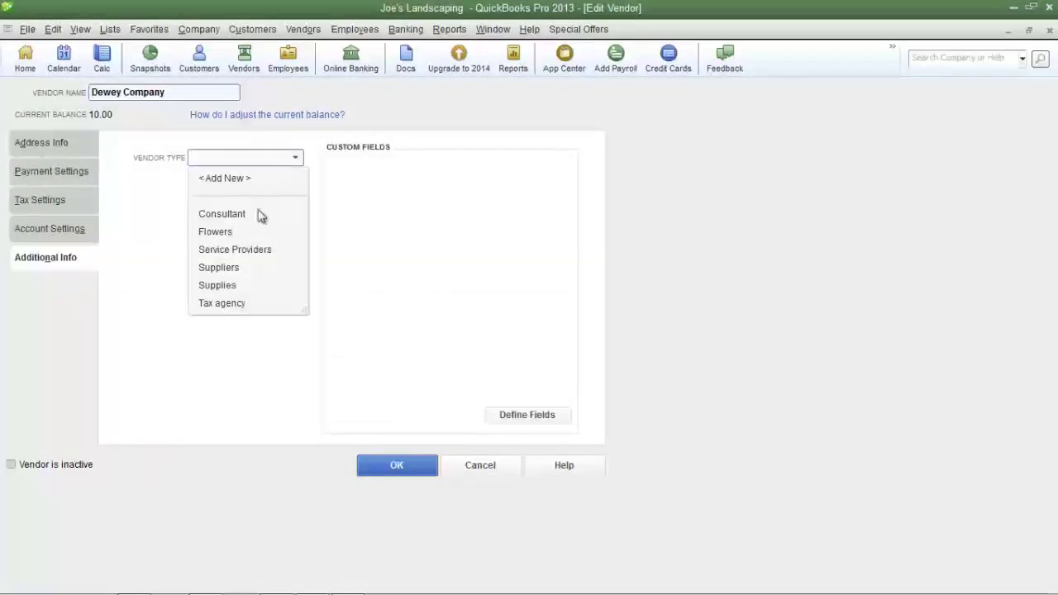
{"action": "left_click", "coordinate": [233, 232]}
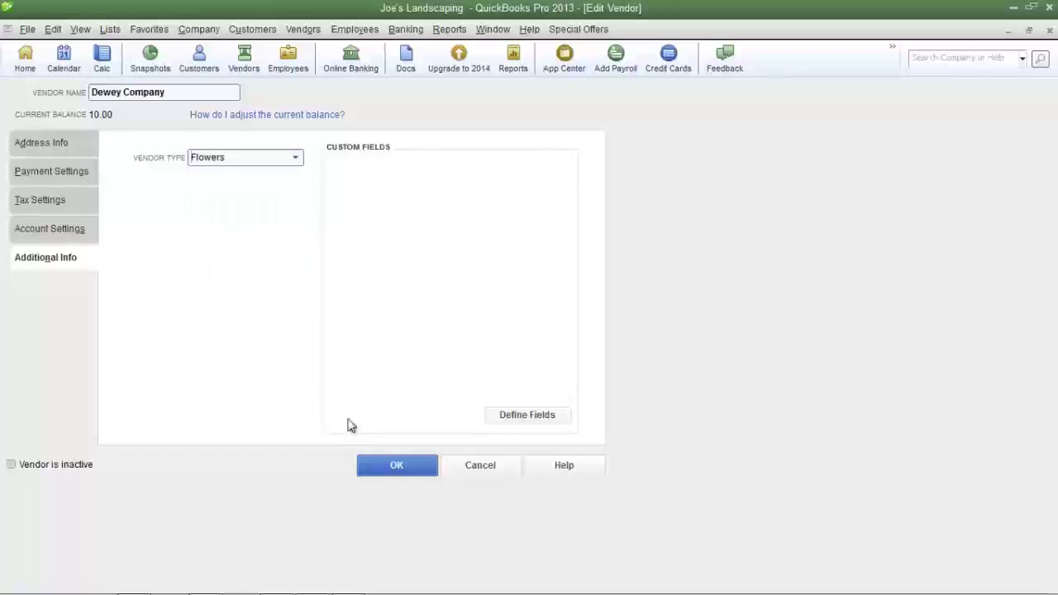
{"action": "left_click", "coordinate": [395, 468]}
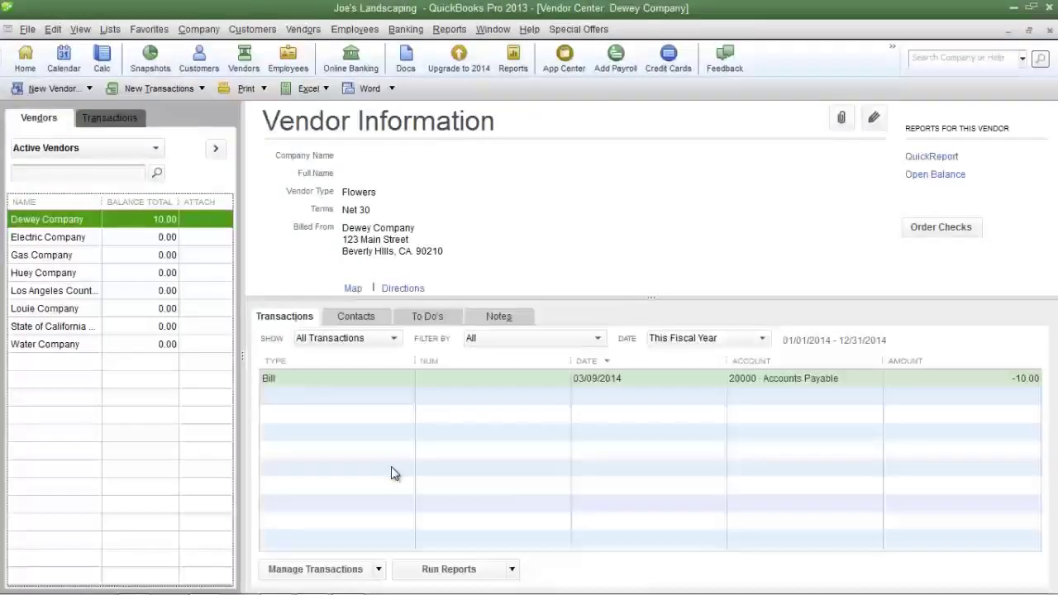
Set Electric Company's vendor type to Suppliers and save the record
{"action": "double_click", "coordinate": [66, 241]}
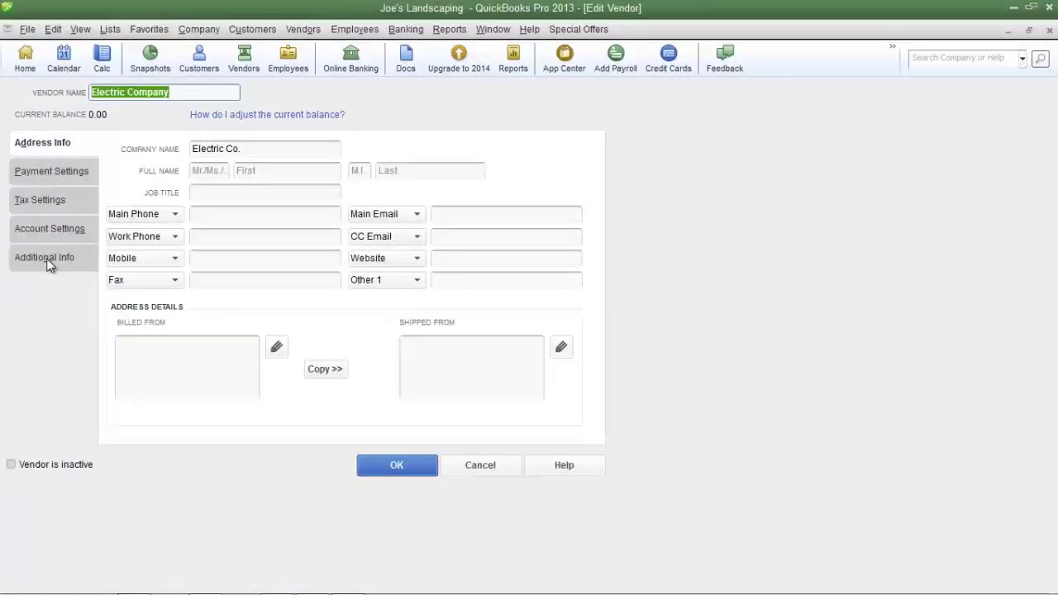
{"action": "left_click", "coordinate": [46, 260]}
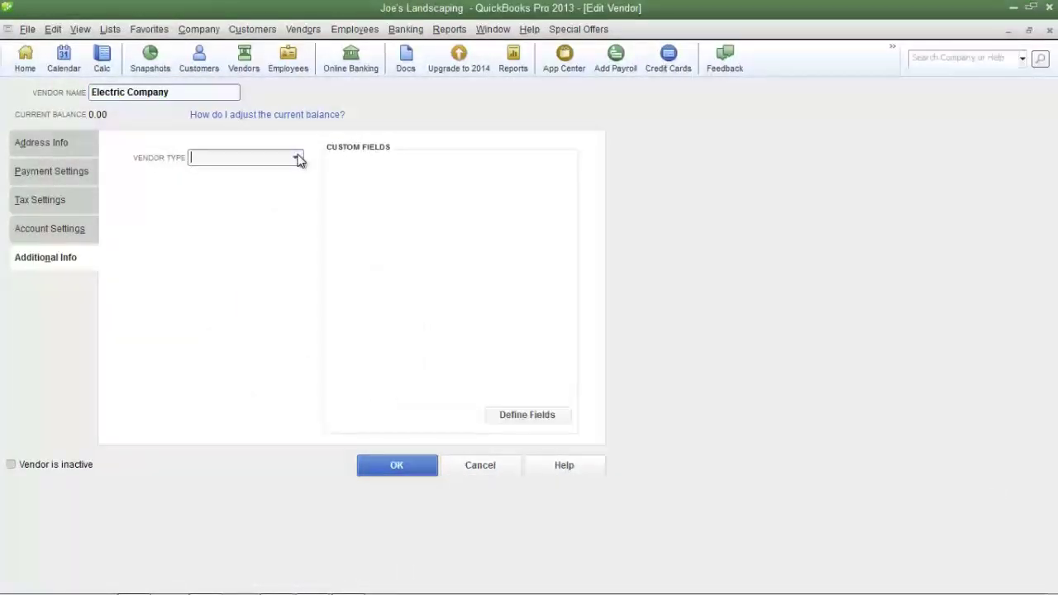
{"action": "left_click", "coordinate": [297, 158]}
{"action": "left_click", "coordinate": [245, 269]}
{"action": "left_click", "coordinate": [405, 464]}
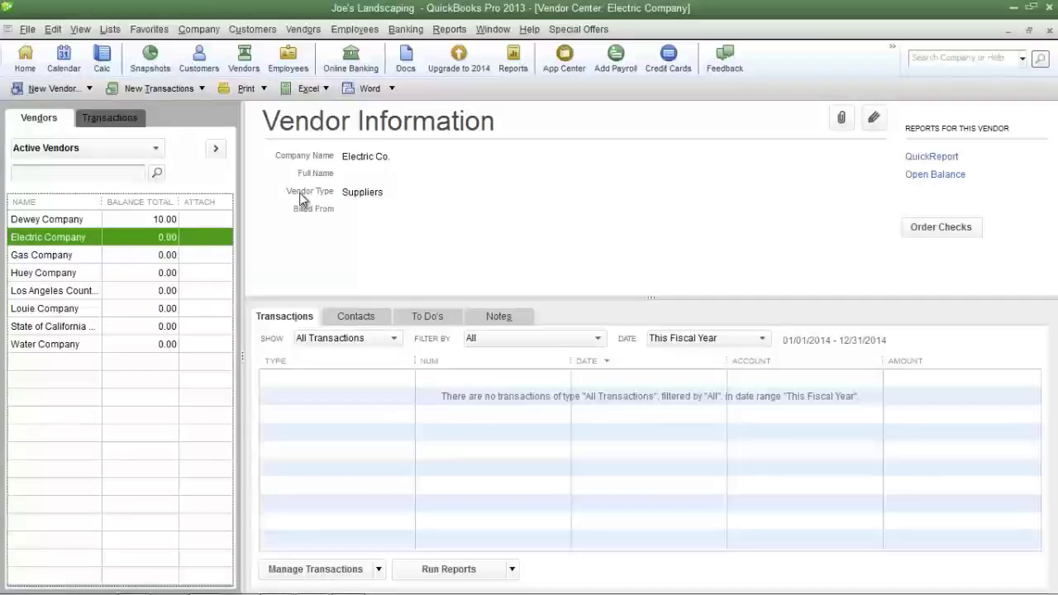
Open the Vendor Contact List report from Reports > List
{"action": "left_click", "coordinate": [449, 29]}
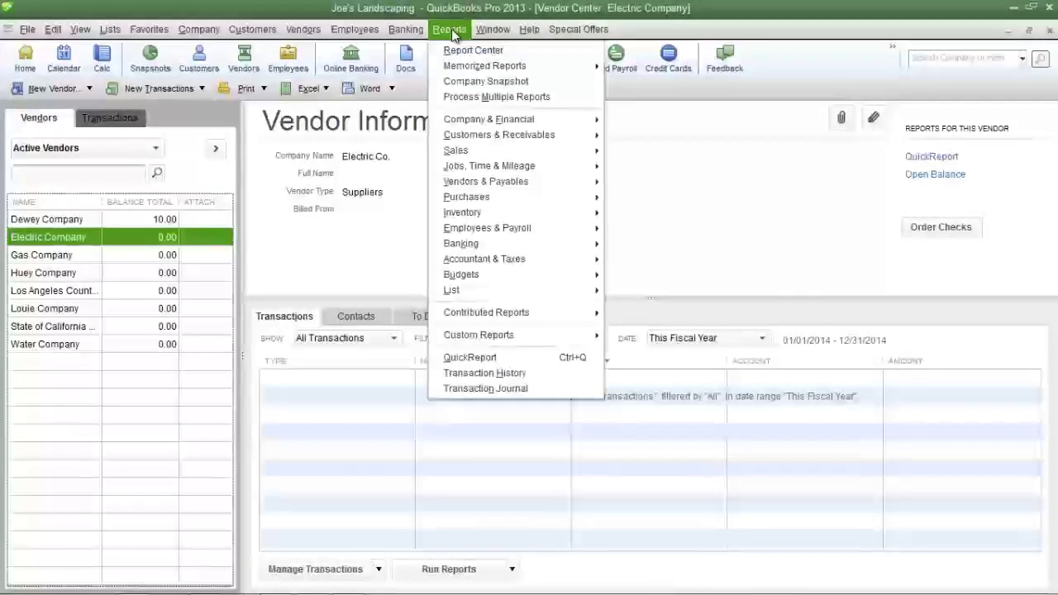
{"action": "mouse_move", "coordinate": [522, 294]}
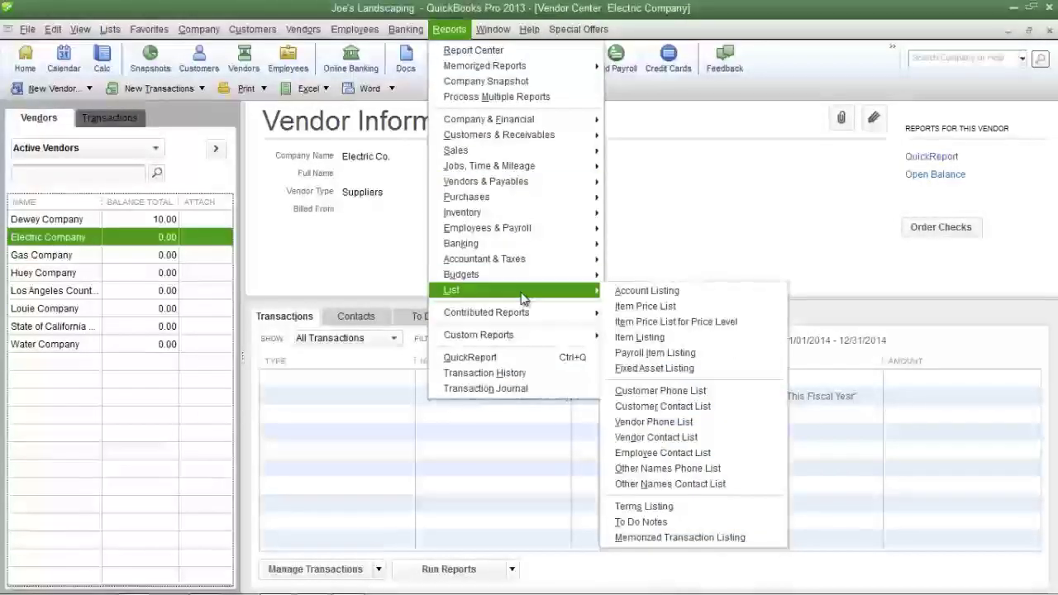
{"action": "left_click", "coordinate": [679, 440]}
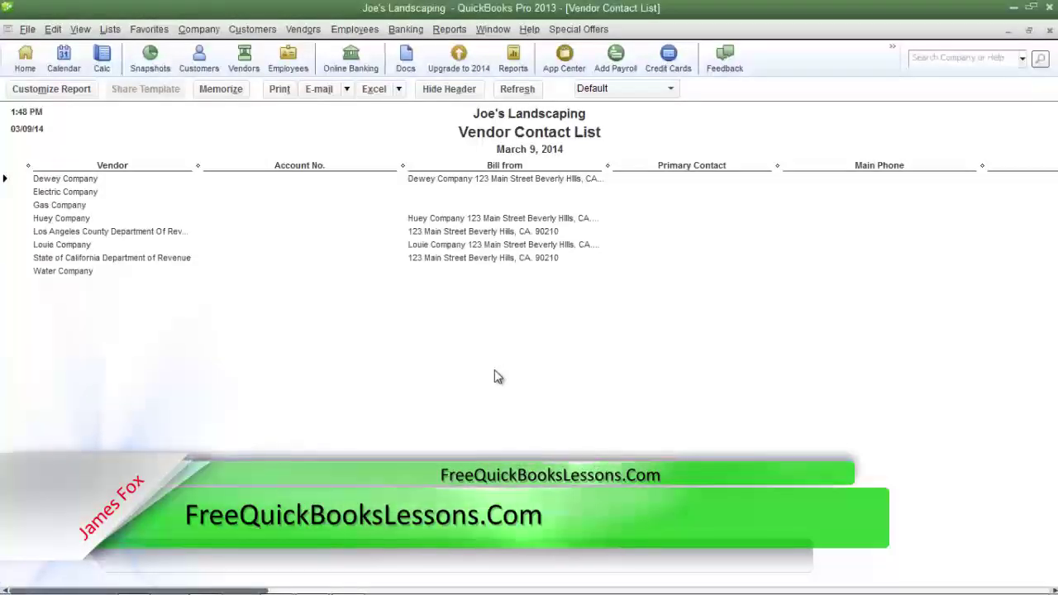
Remove the Main Phone, Fax and Account No. columns and add a Vendor Type column
{"action": "left_click", "coordinate": [24, 90]}
{"action": "scroll", "coordinate": [234, 286], "scroll_direction": "down", "scroll_amount": 2}
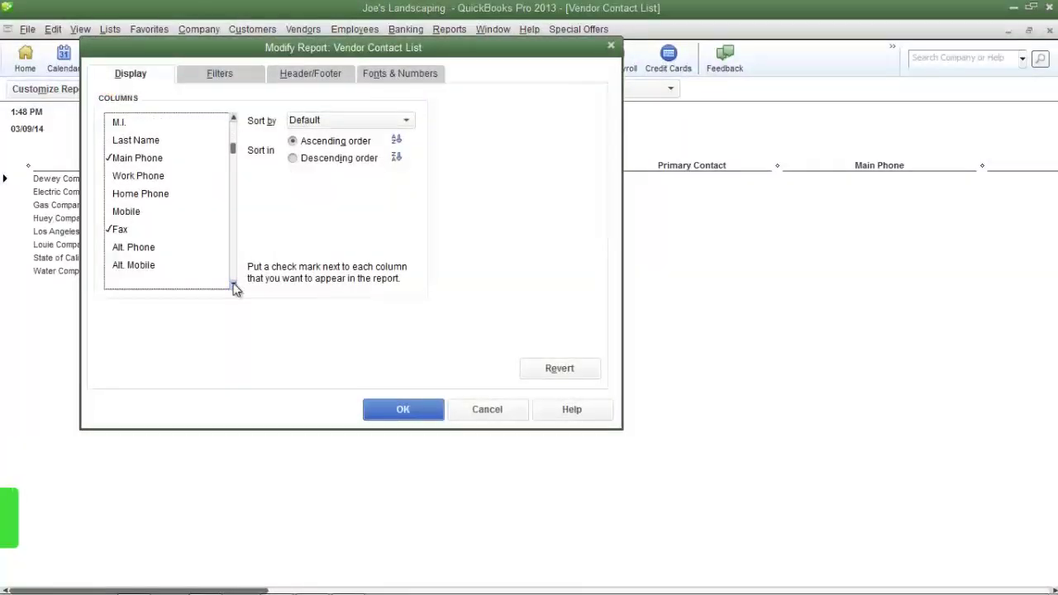
{"action": "left_click", "coordinate": [108, 158]}
{"action": "left_click", "coordinate": [110, 230]}
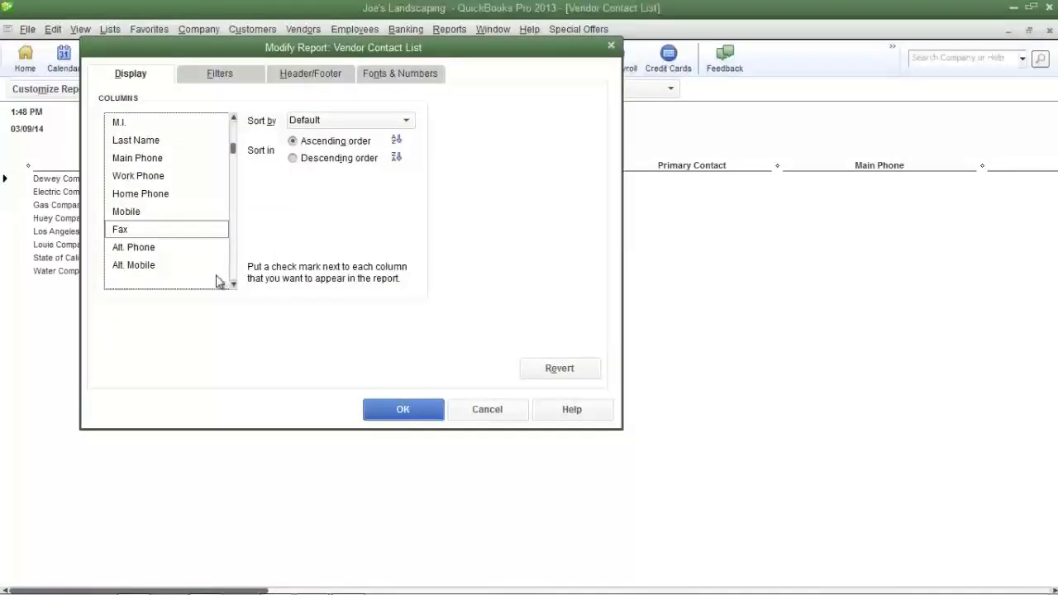
{"action": "scroll", "coordinate": [234, 286], "scroll_direction": "down", "scroll_amount": 5}
{"action": "left_click", "coordinate": [112, 157]}
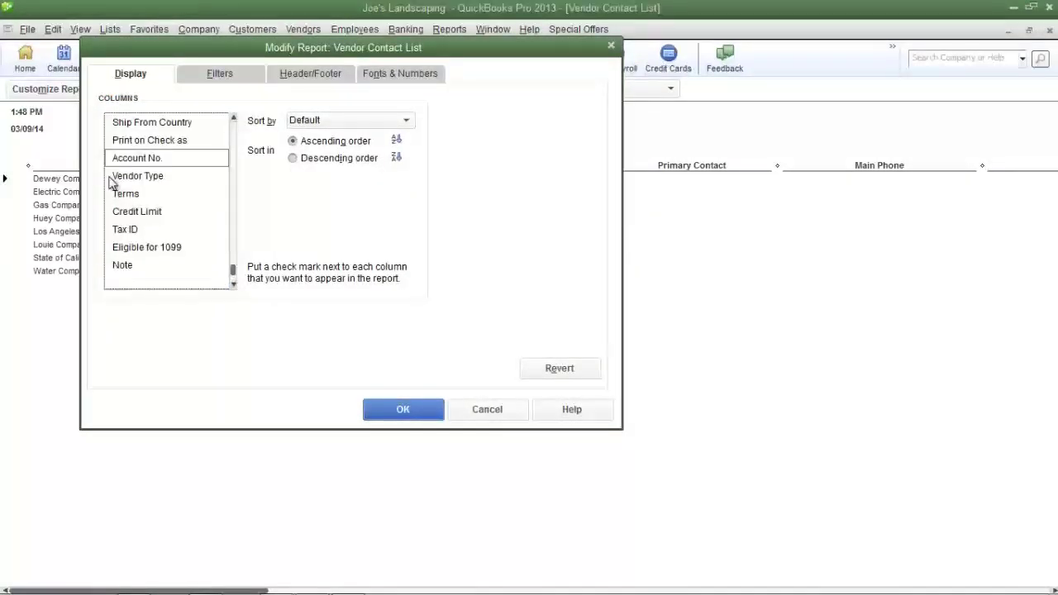
{"action": "left_click", "coordinate": [109, 176]}
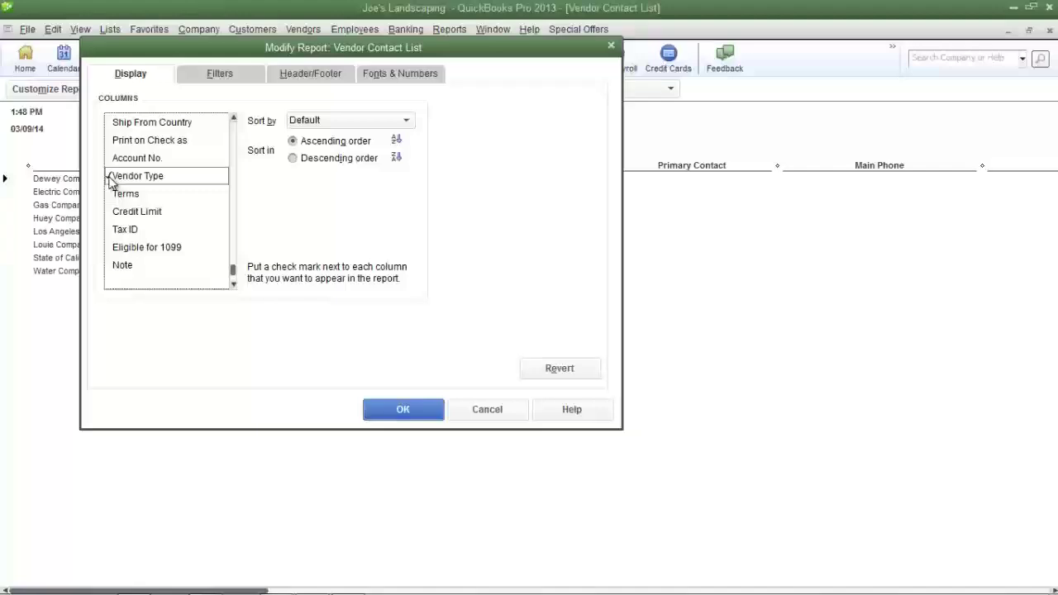
{"action": "left_click", "coordinate": [403, 410]}
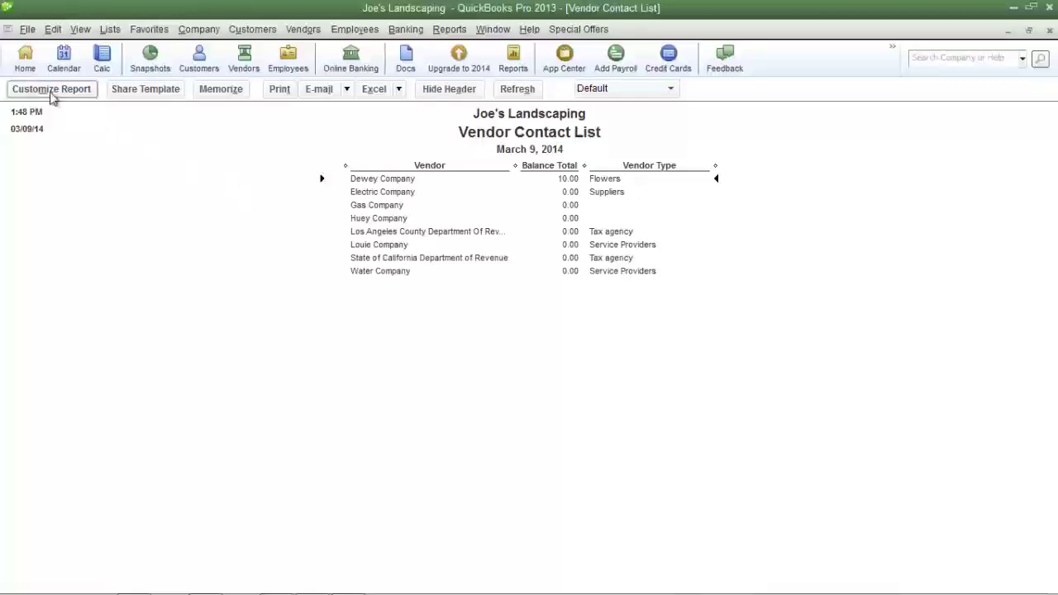
Add a Vendor Type filter set to Tax agency on the report
{"action": "left_click", "coordinate": [50, 89]}
{"action": "left_click", "coordinate": [206, 75]}
{"action": "scroll", "coordinate": [147, 190], "scroll_direction": "down", "scroll_amount": 5}
{"action": "left_click", "coordinate": [149, 192]}
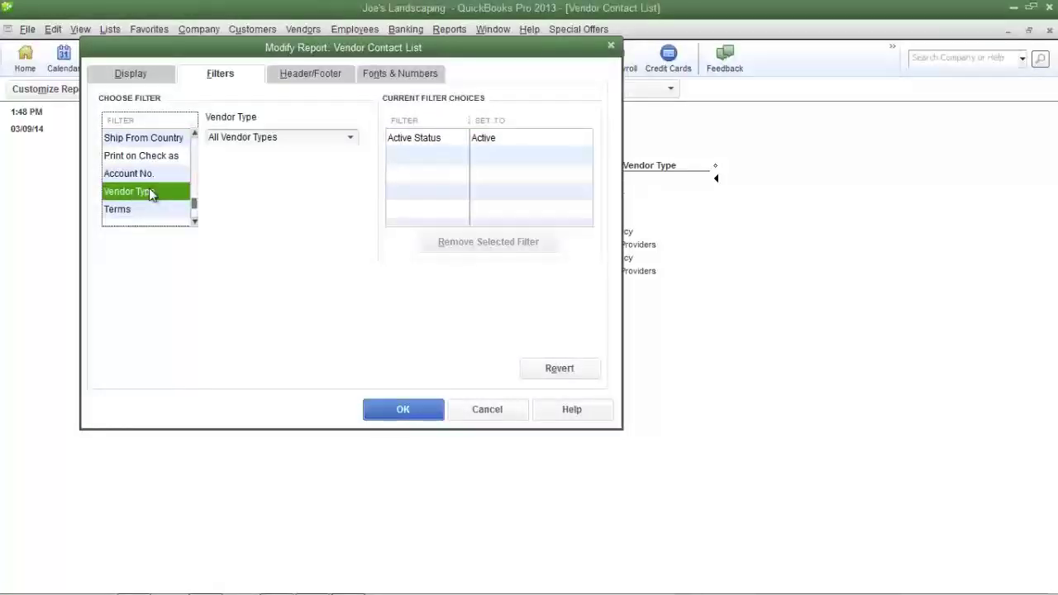
{"action": "left_click", "coordinate": [351, 141]}
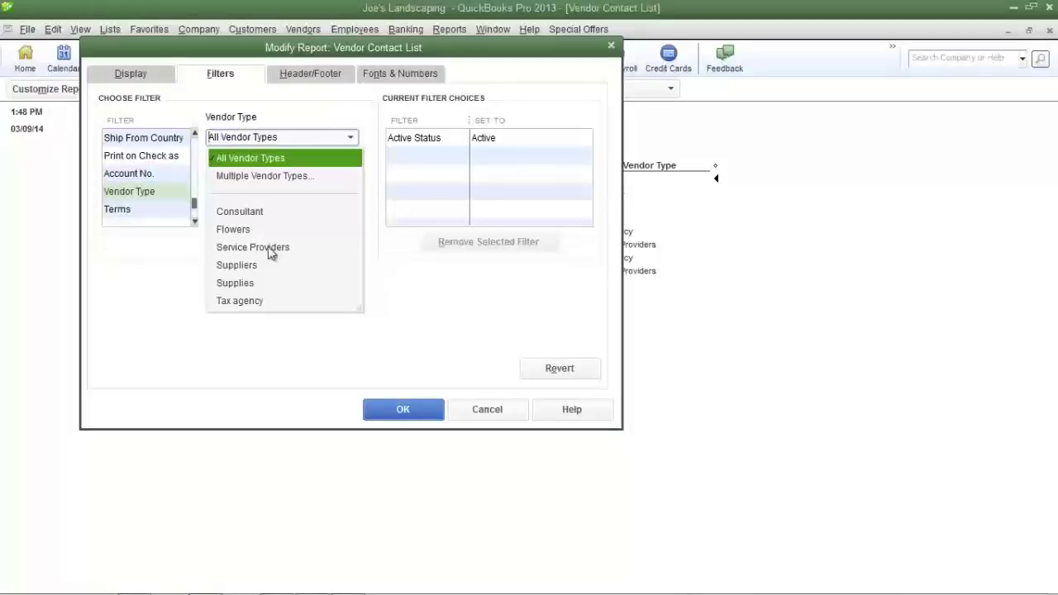
{"action": "left_click", "coordinate": [257, 303]}
{"action": "left_click", "coordinate": [404, 408]}
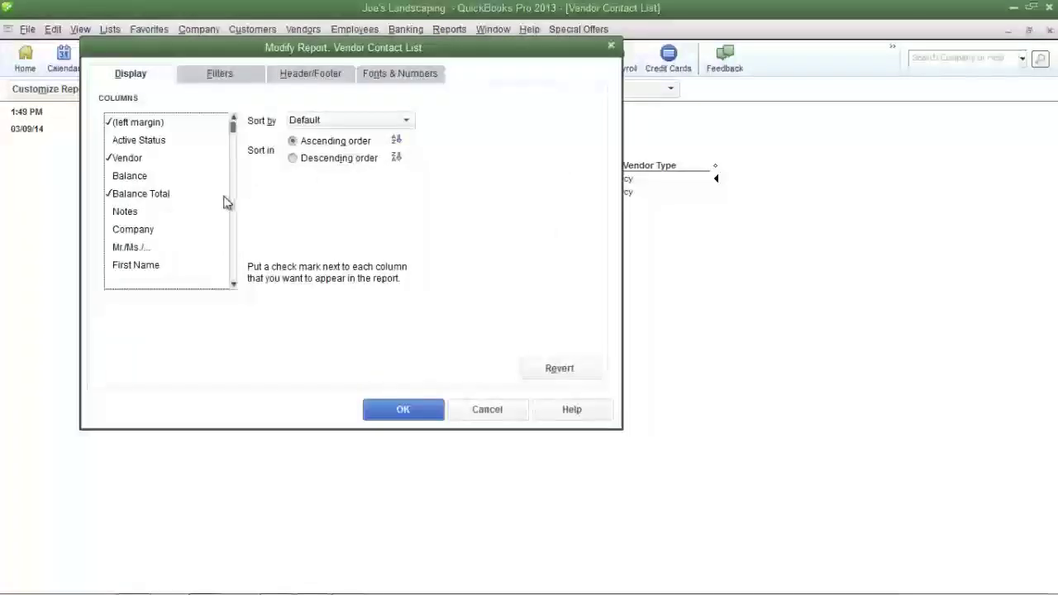
Change the Vendor Type filter to multiple types: Tax agency and Flowers
{"action": "left_click", "coordinate": [233, 77]}
{"action": "scroll", "coordinate": [174, 190], "scroll_direction": "down", "scroll_amount": 3}
{"action": "left_click", "coordinate": [149, 177]}
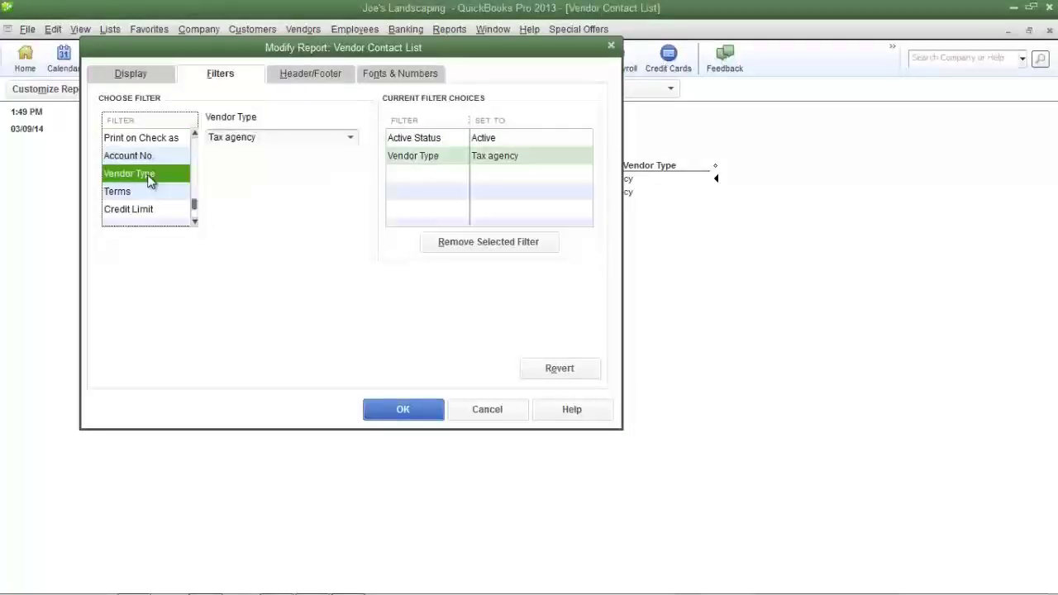
{"action": "left_click", "coordinate": [353, 138]}
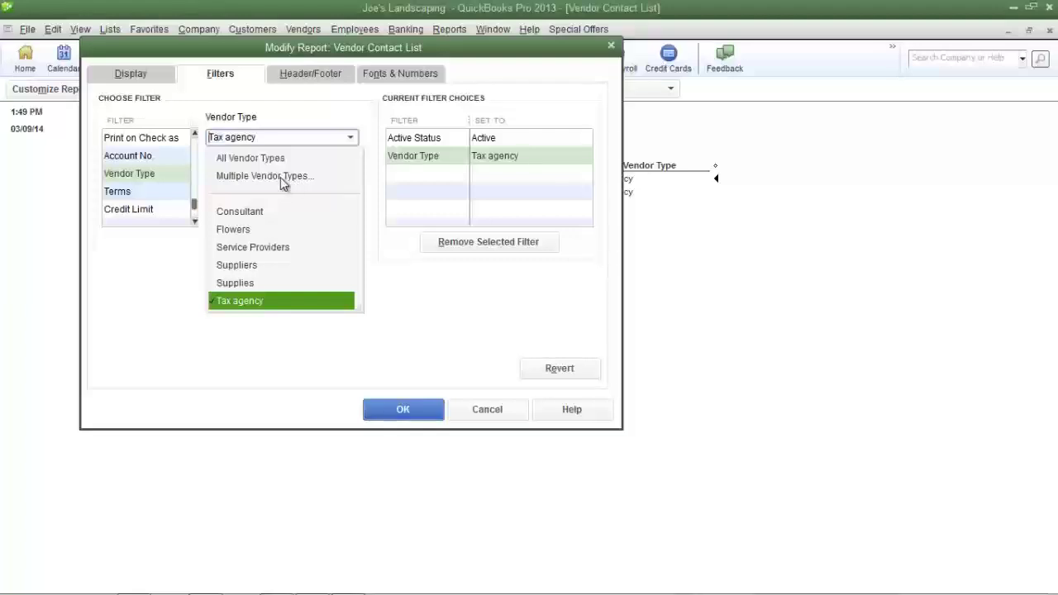
{"action": "left_click", "coordinate": [280, 176]}
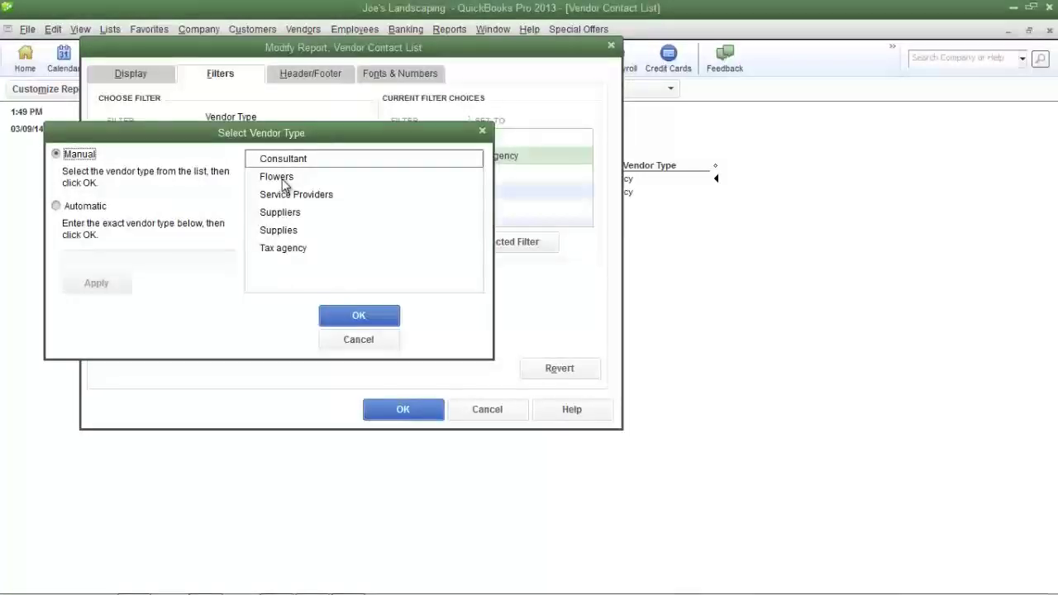
{"action": "left_click", "coordinate": [296, 249]}
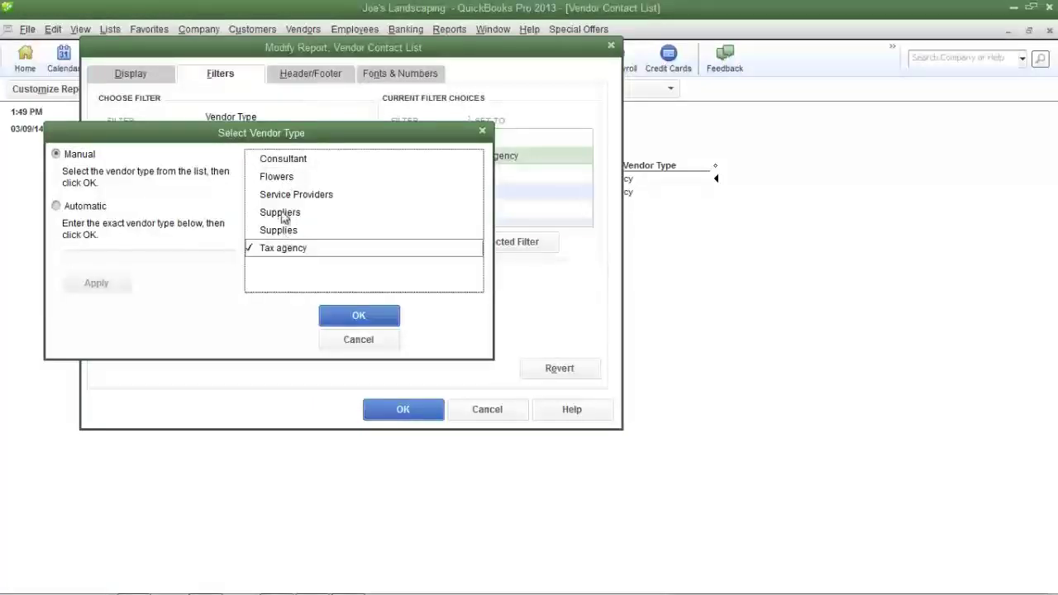
{"action": "left_click", "coordinate": [277, 176]}
{"action": "left_click", "coordinate": [345, 323]}
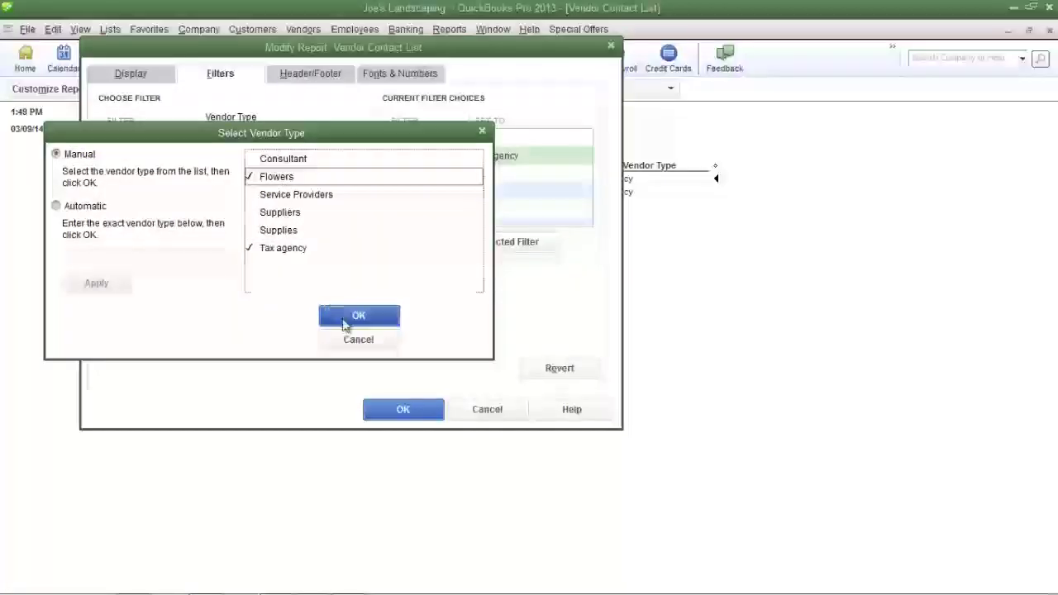
{"action": "left_click", "coordinate": [403, 412]}
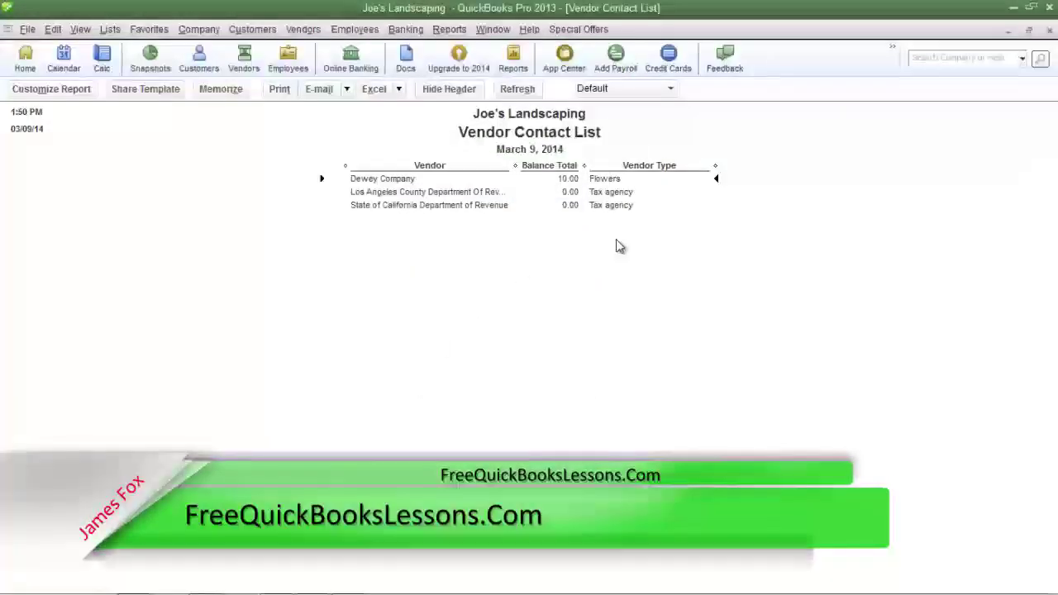